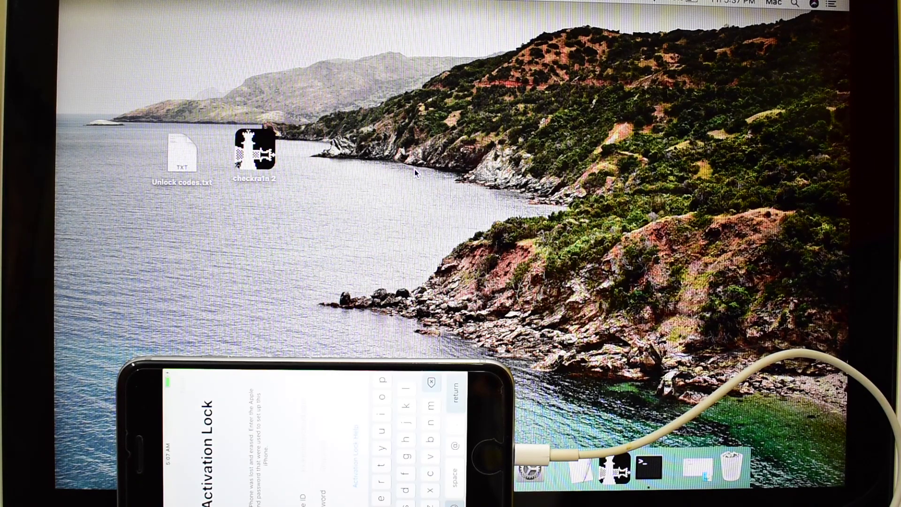
Launch checkra1n from its desktop icon so it detects the iPhone 6 in Normal mode
{"action": "double_click", "coordinate": [254, 152]}
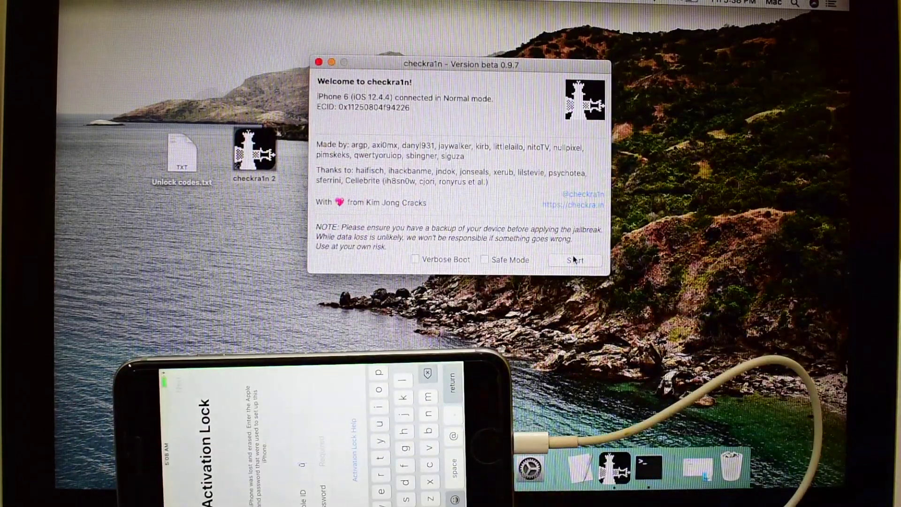
Start checkra1n to put the iPhone into recovery mode, then advance to the DFU instructions
{"action": "left_click", "coordinate": [577, 260]}
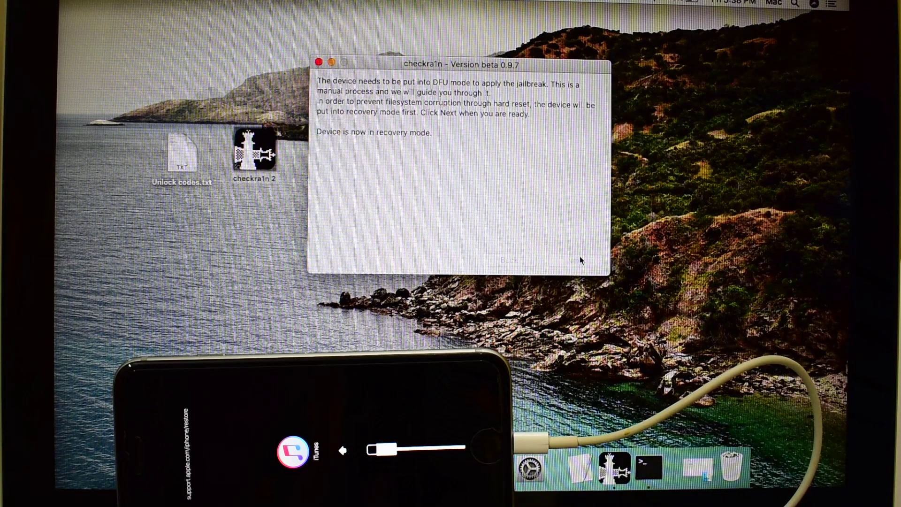
{"action": "left_click", "coordinate": [578, 259]}
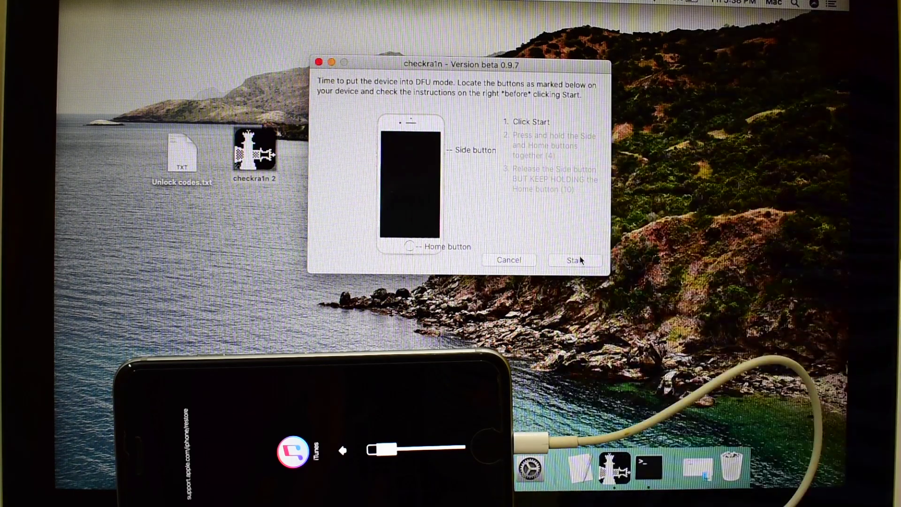
Begin the DFU-mode sequence and let checkra1n install the jailbreak until 'All Done'
{"action": "left_click", "coordinate": [574, 260]}
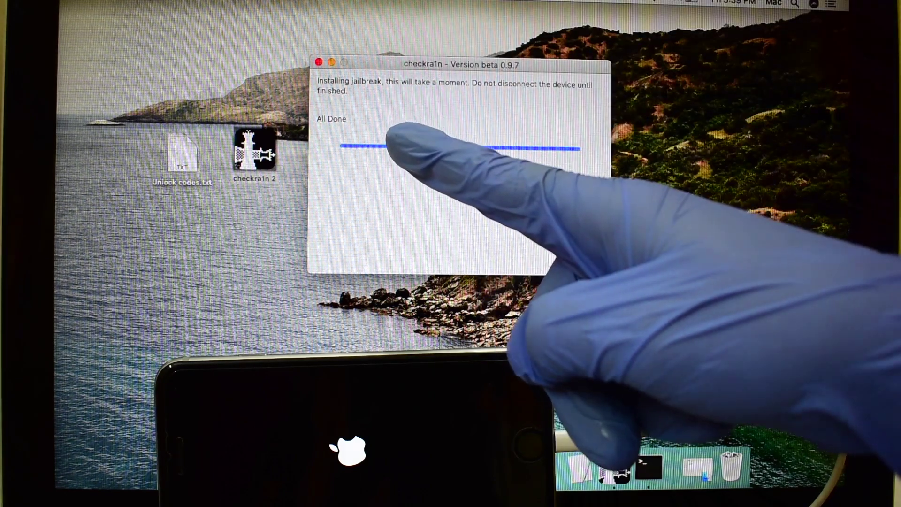
Close checkra1n and open a new Terminal window from the Dock
{"action": "left_click", "coordinate": [576, 260]}
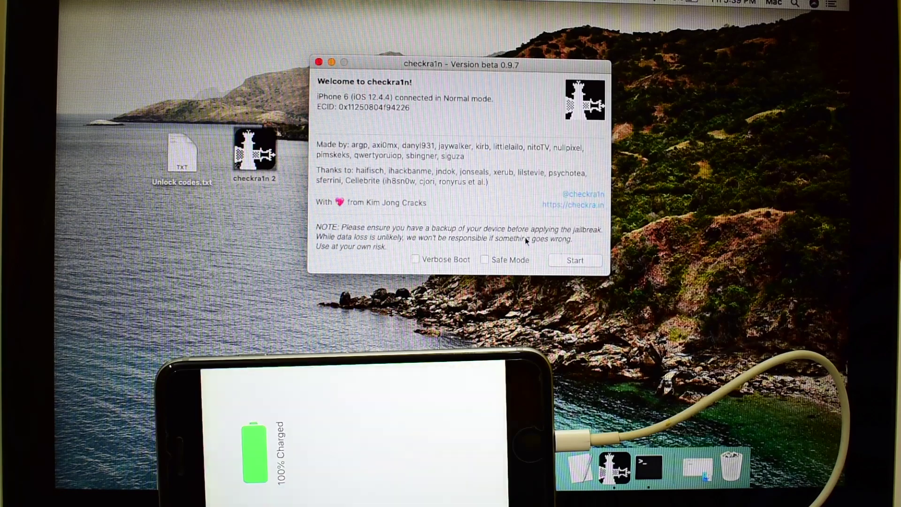
{"action": "left_click", "coordinate": [319, 63]}
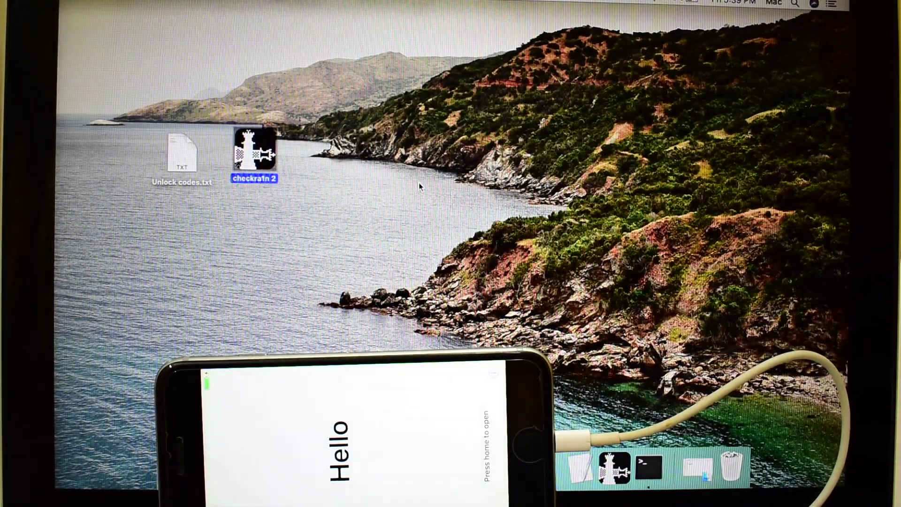
{"action": "left_click", "coordinate": [642, 463]}
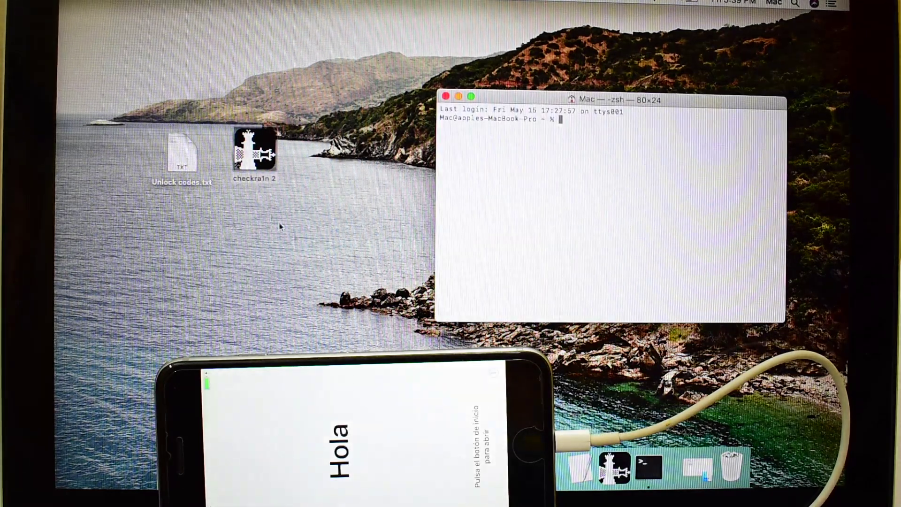
Copy the Homebrew ruby install command from Unlock codes.txt into Terminal
{"action": "double_click", "coordinate": [181, 154]}
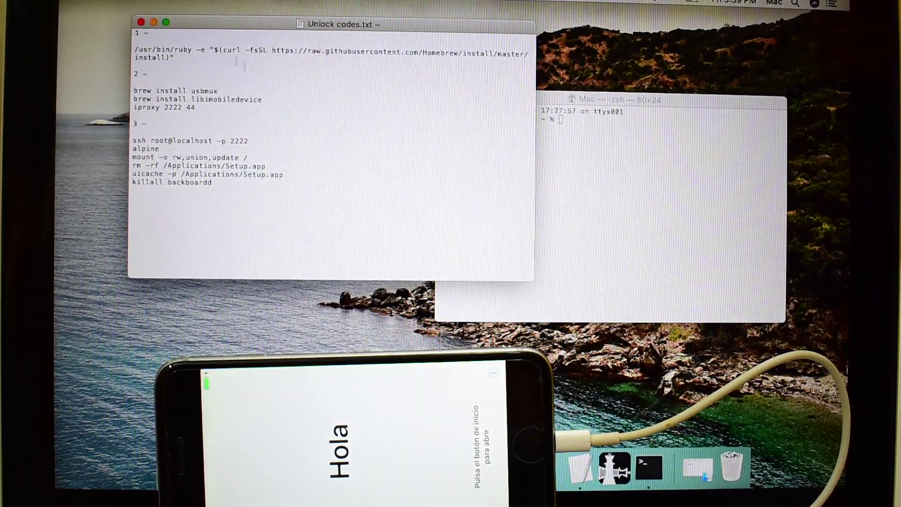
{"action": "left_click_drag", "start_coordinate": [167, 58], "coordinate": [132, 52]}
{"action": "key", "text": "super+c"}
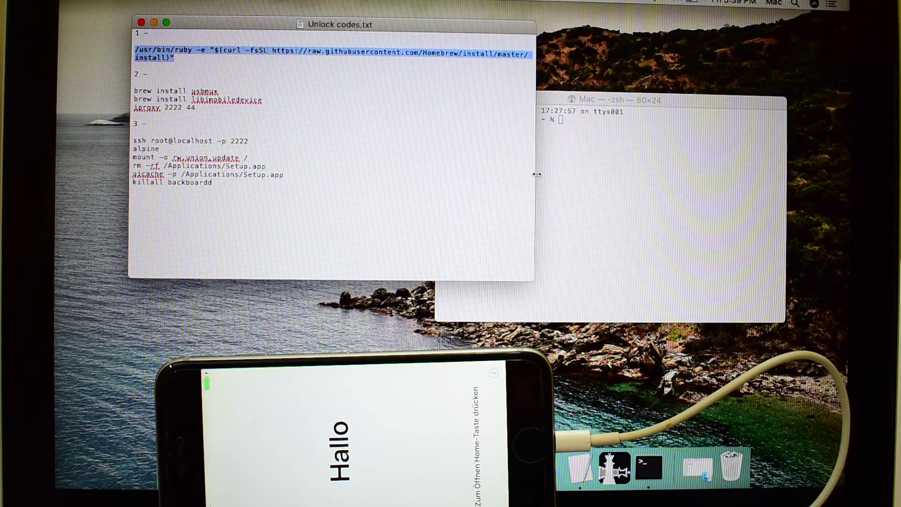
{"action": "left_click", "coordinate": [598, 171]}
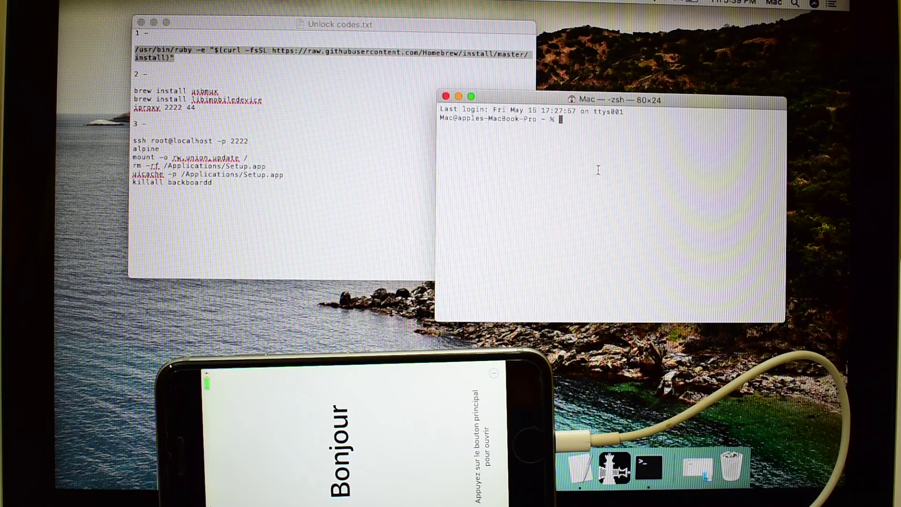
{"action": "key", "text": "super+v"}
Run the Homebrew ruby installer through to success, then close that Terminal window
{"action": "key", "text": "Return"}
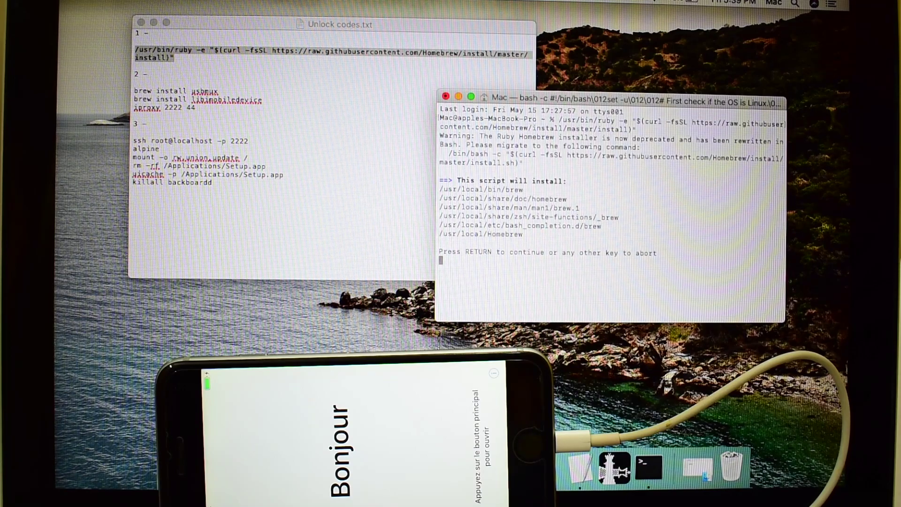
{"action": "key", "text": "Return"}
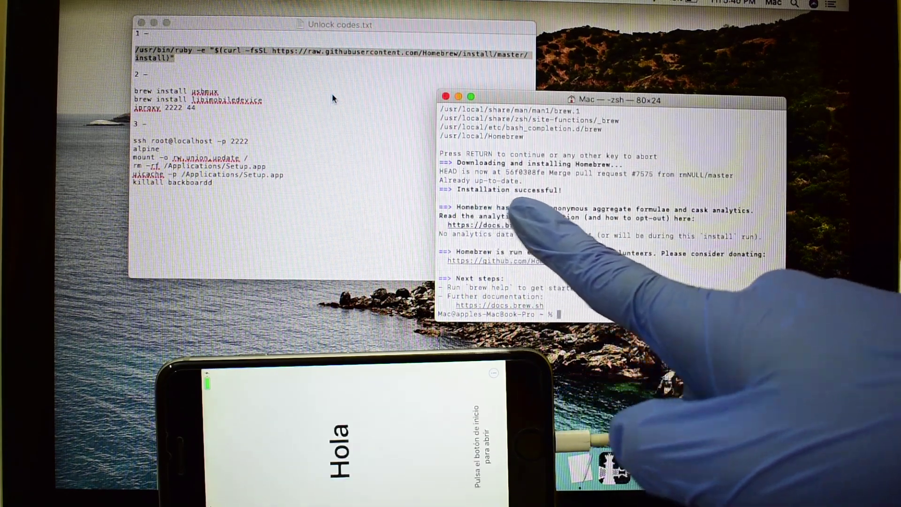
{"action": "left_click", "coordinate": [445, 95]}
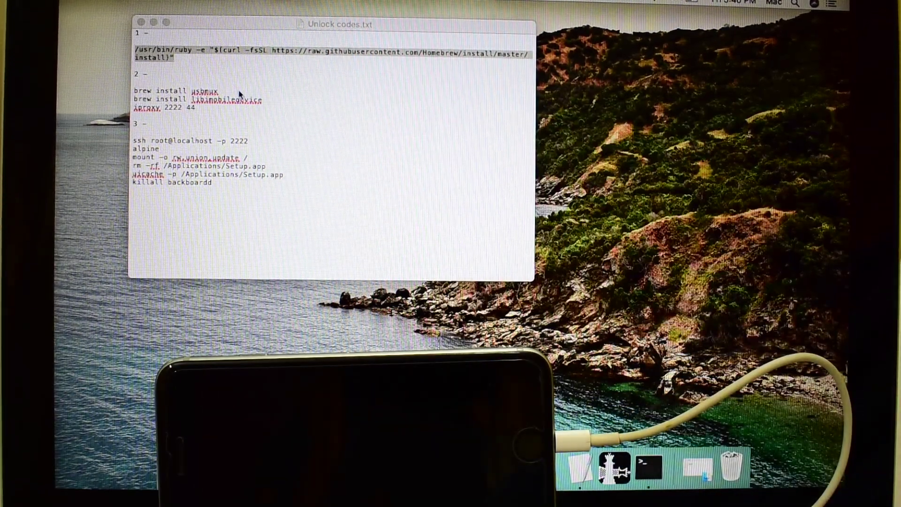
In a new Terminal window, run 'brew install usbmux' copied from the notes
{"action": "left_click", "coordinate": [649, 466]}
{"action": "left_click", "coordinate": [297, 108]}
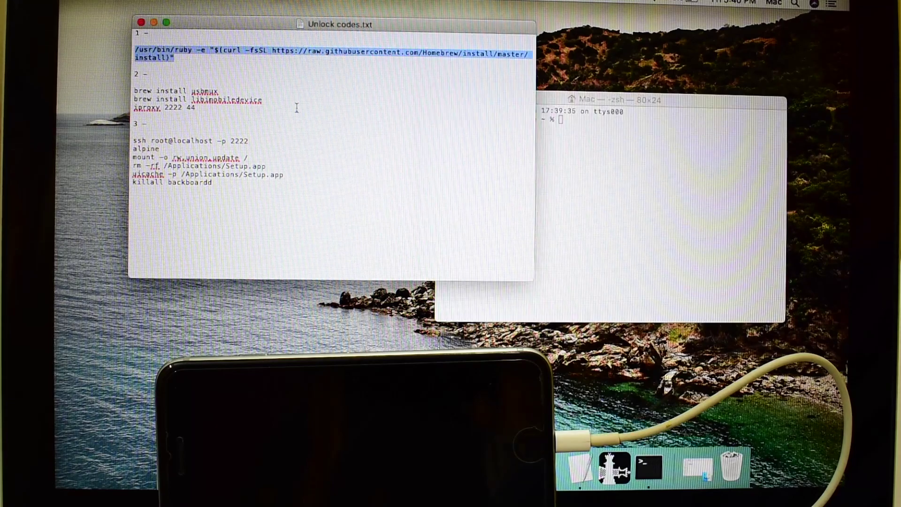
{"action": "left_click_drag", "start_coordinate": [233, 89], "coordinate": [121, 90]}
{"action": "key", "text": "super+c"}
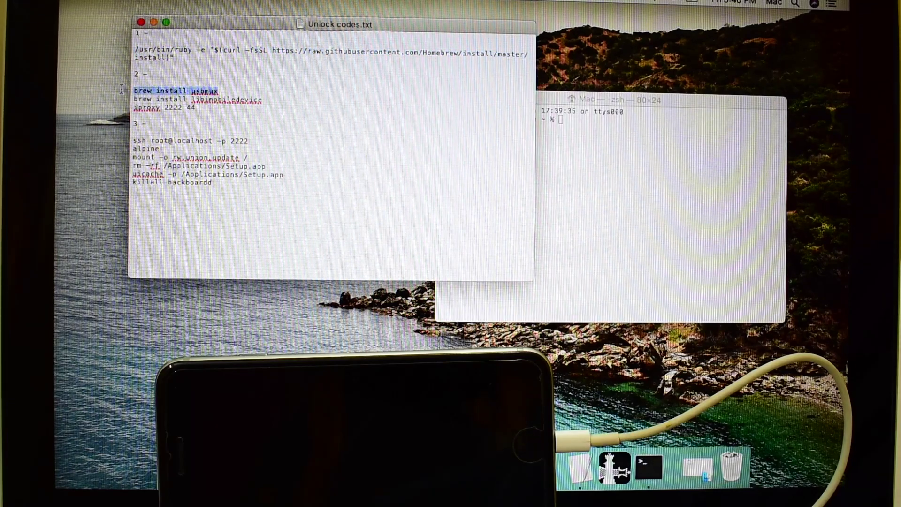
{"action": "left_click", "coordinate": [575, 189]}
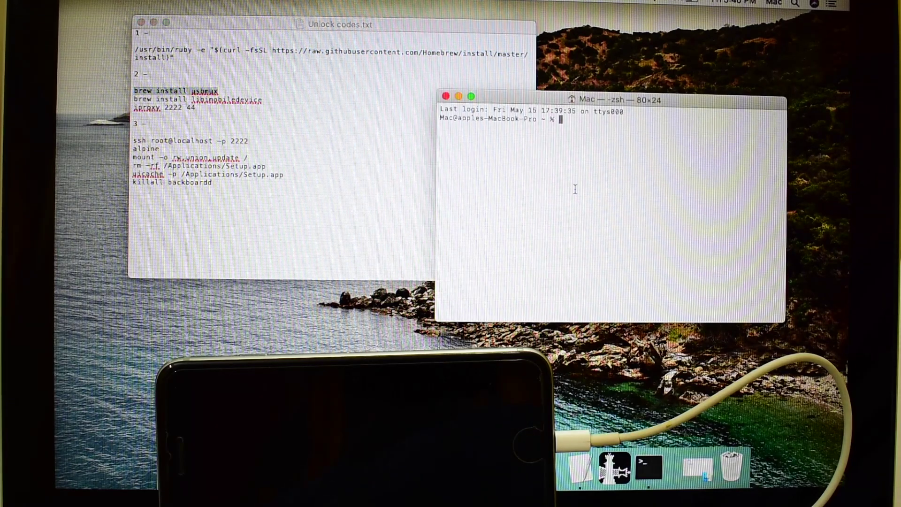
{"action": "key", "text": "super+v"}
{"action": "key", "text": "Return"}
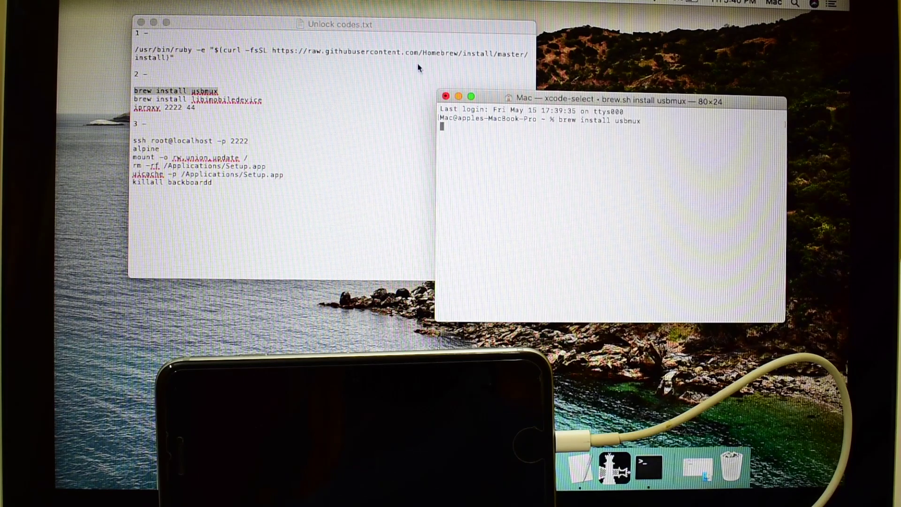
Run 'brew install libimobiledevice' copied from Unlock codes.txt
{"action": "left_click", "coordinate": [289, 114]}
{"action": "mouse_move", "coordinate": [271, 100]}
{"action": "left_mouse_down"}
{"action": "mouse_move", "coordinate": [122, 92]}
{"action": "mouse_move", "coordinate": [124, 100]}
{"action": "left_mouse_up"}
{"action": "key", "text": "super+c"}
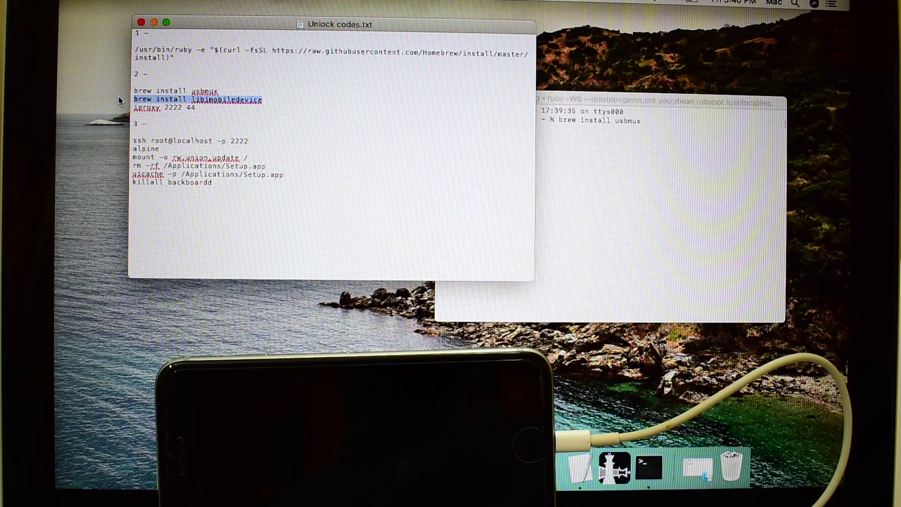
{"action": "left_click", "coordinate": [582, 207]}
{"action": "key", "text": "super+v"}
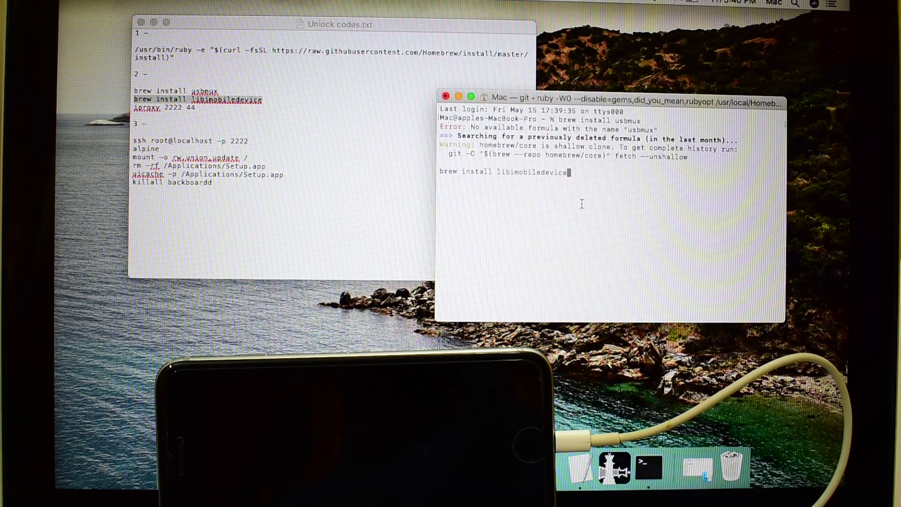
{"action": "key", "text": "Return"}
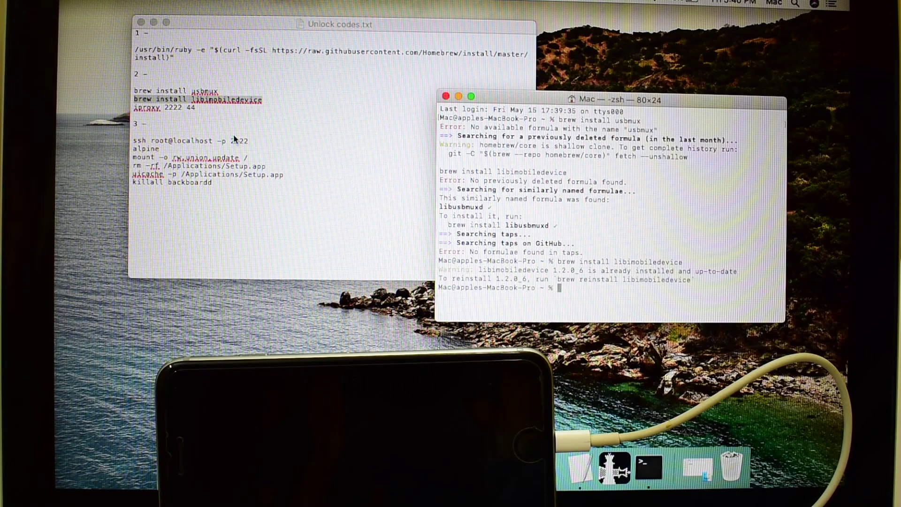
Run 'iproxy 2222 44' to forward local port 2222 to the phone
{"action": "left_click", "coordinate": [207, 120]}
{"action": "left_click_drag", "start_coordinate": [207, 109], "coordinate": [119, 103]}
{"action": "key", "text": "super+c"}
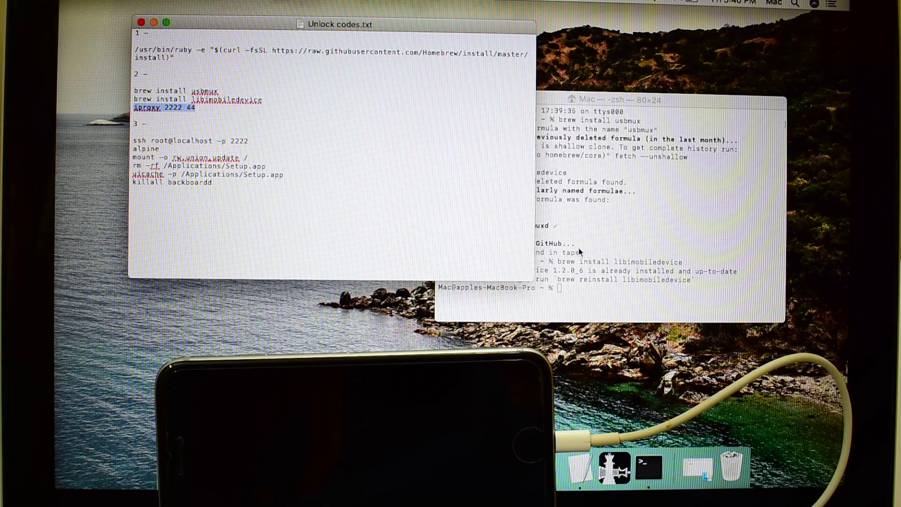
{"action": "left_click", "coordinate": [578, 247]}
{"action": "key", "text": "super+v"}
{"action": "key", "text": "Return"}
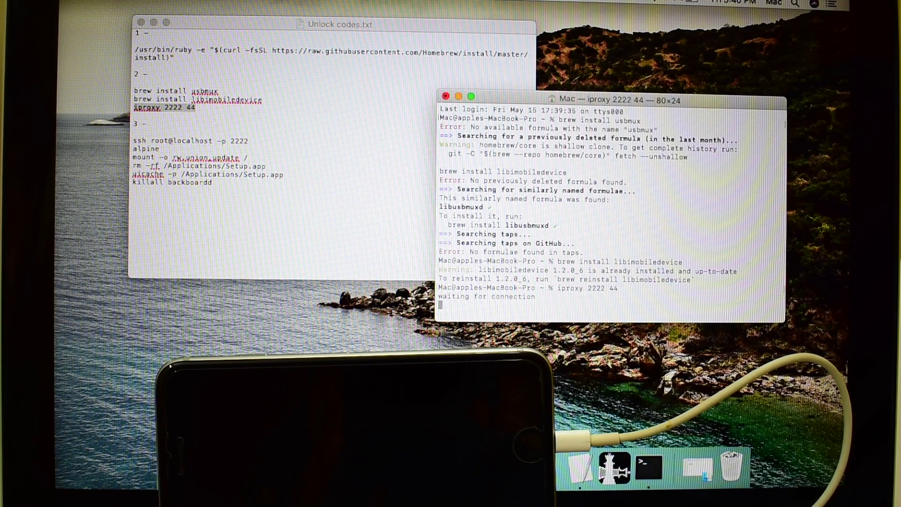
Open a second Terminal window and run 'ssh root@localhost -p 2222'
{"action": "right_click", "coordinate": [638, 473]}
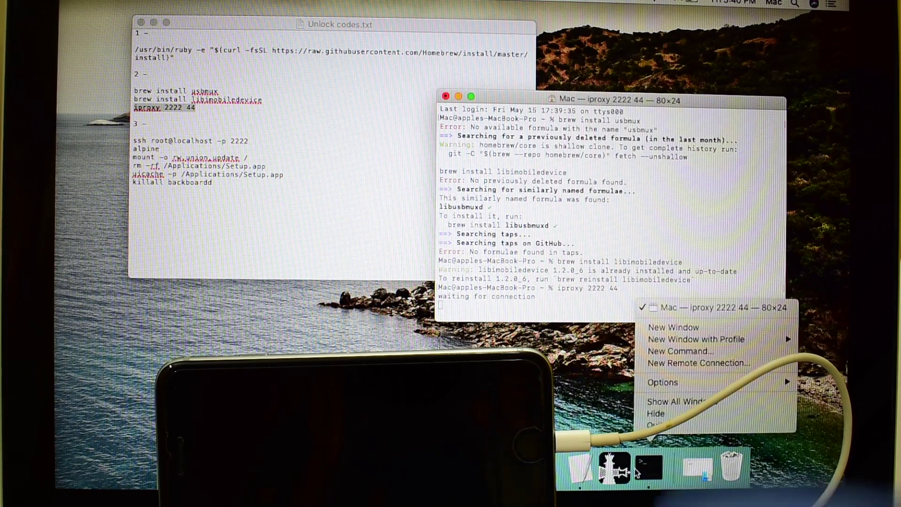
{"action": "left_click", "coordinate": [673, 327]}
{"action": "left_click", "coordinate": [262, 138]}
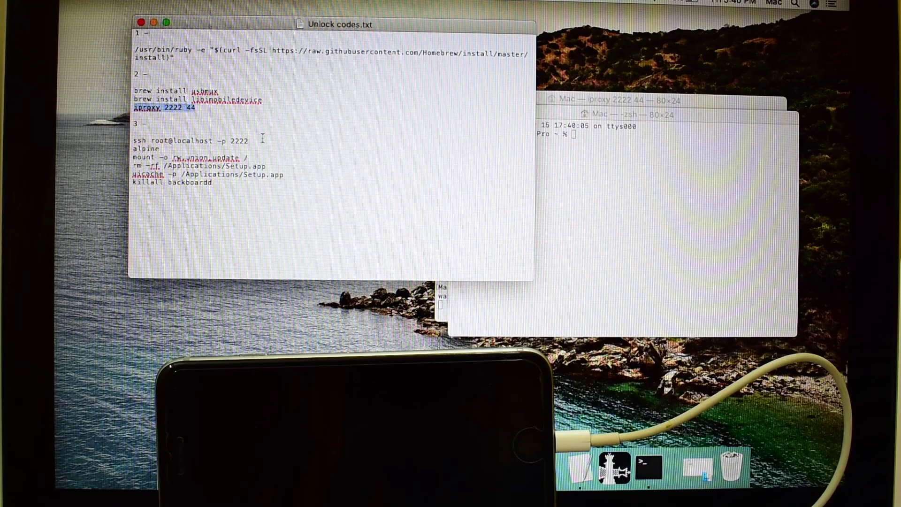
{"action": "left_click_drag", "start_coordinate": [262, 139], "coordinate": [113, 137]}
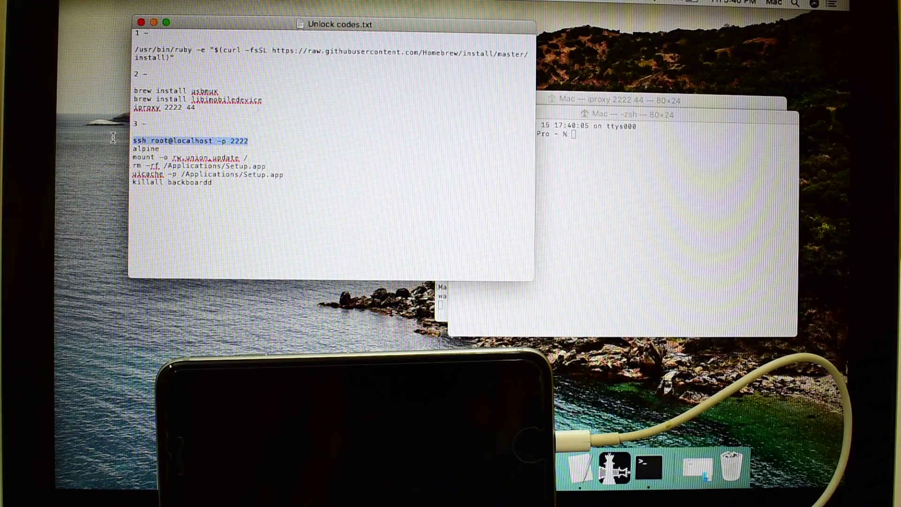
{"action": "left_click", "coordinate": [600, 189]}
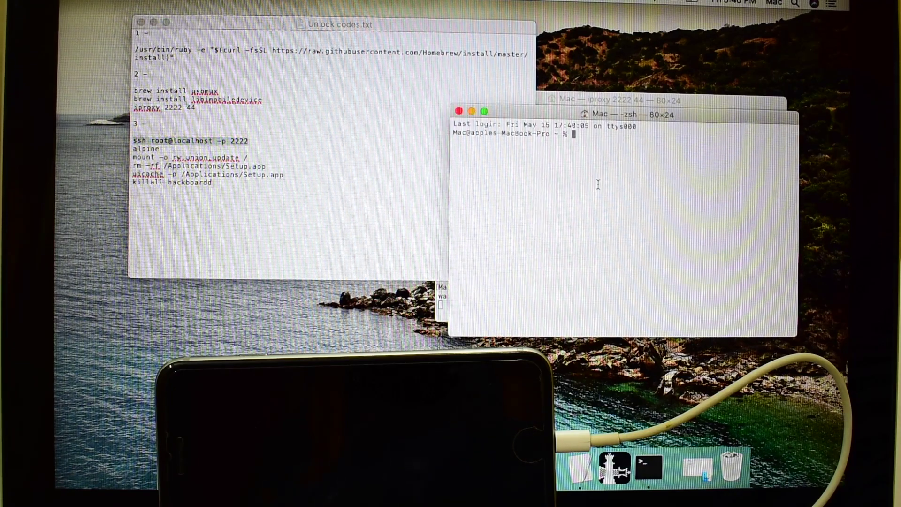
{"action": "type", "text": "ssh root@localhost -p 2222"}
{"action": "key", "text": "Return"}
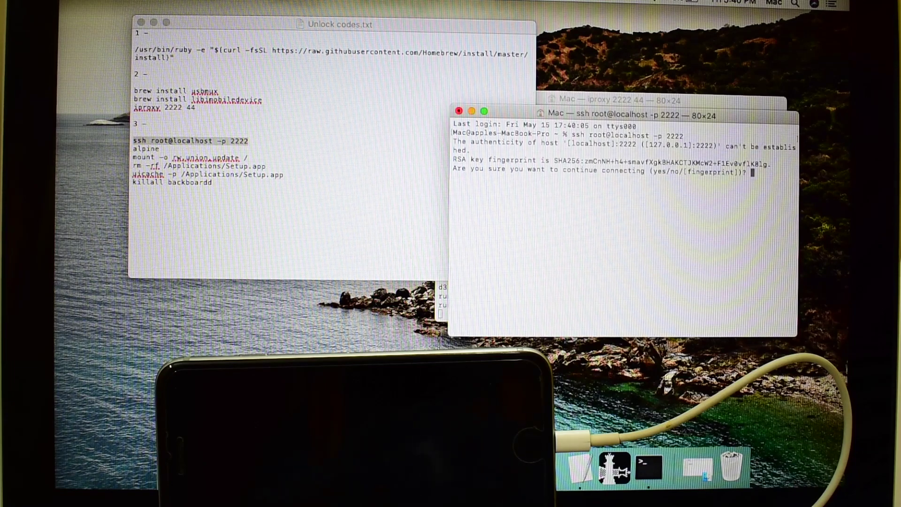
Accept the phone's host key, submit the root password, and select the mount command line
{"action": "key", "text": "Return"}
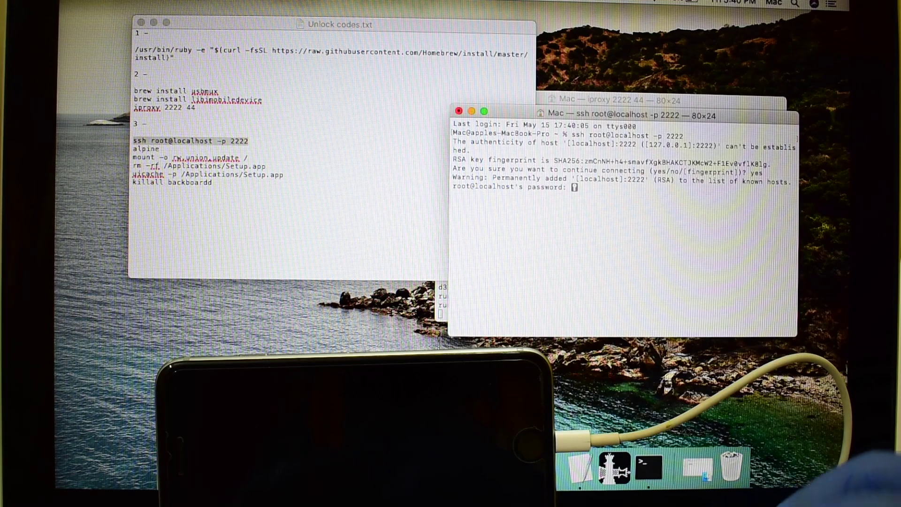
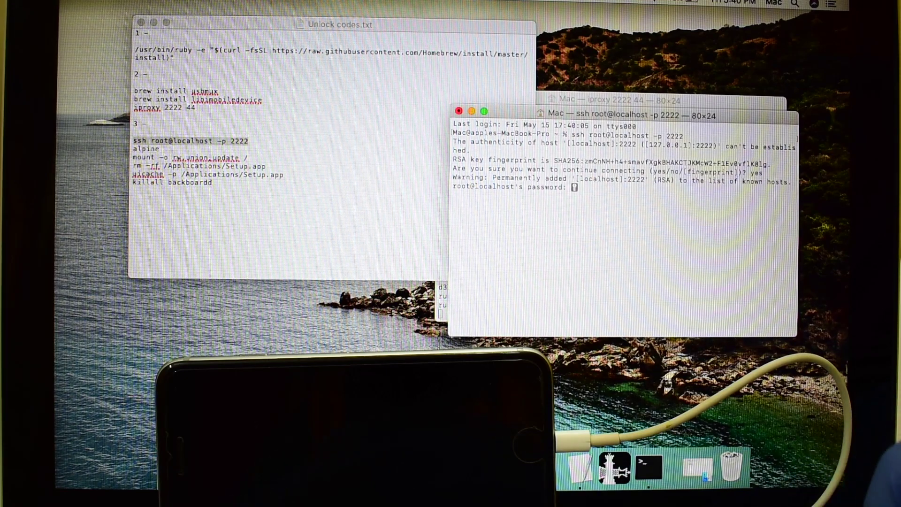
{"action": "key", "text": "Return"}
{"action": "left_click", "coordinate": [286, 153]}
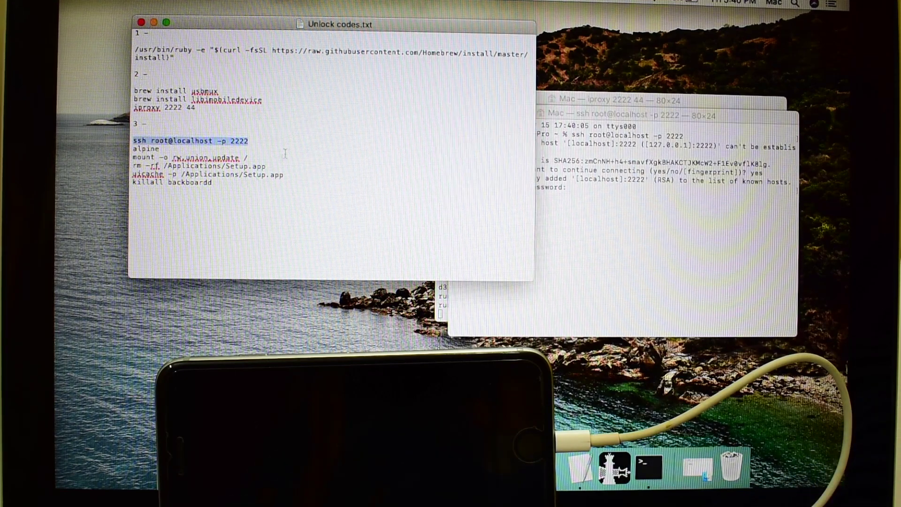
{"action": "left_click_drag", "start_coordinate": [260, 155], "coordinate": [123, 159]}
{"action": "key", "text": "super+c"}
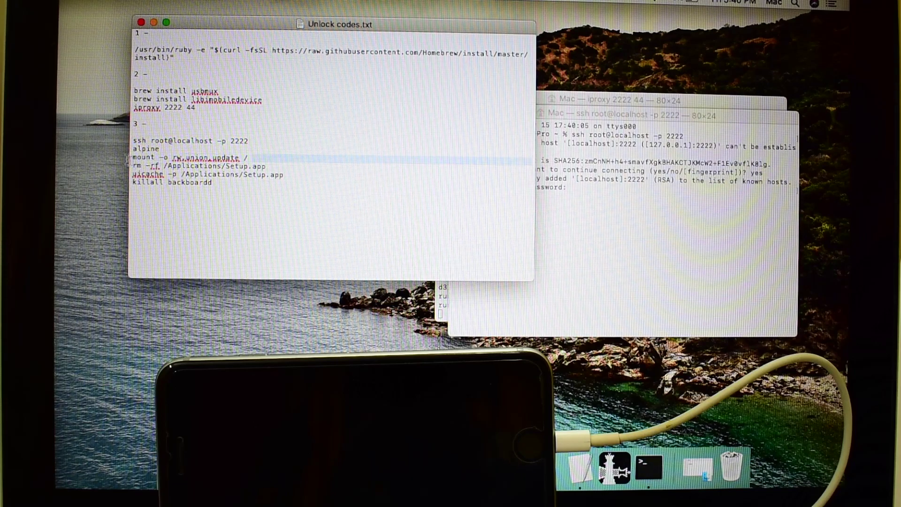
Remount the root filesystem writable and bring over 'rm -rf /Applications/Setup.app'
{"action": "left_click", "coordinate": [572, 224]}
{"action": "key", "text": "super+v"}
{"action": "key", "text": "Return"}
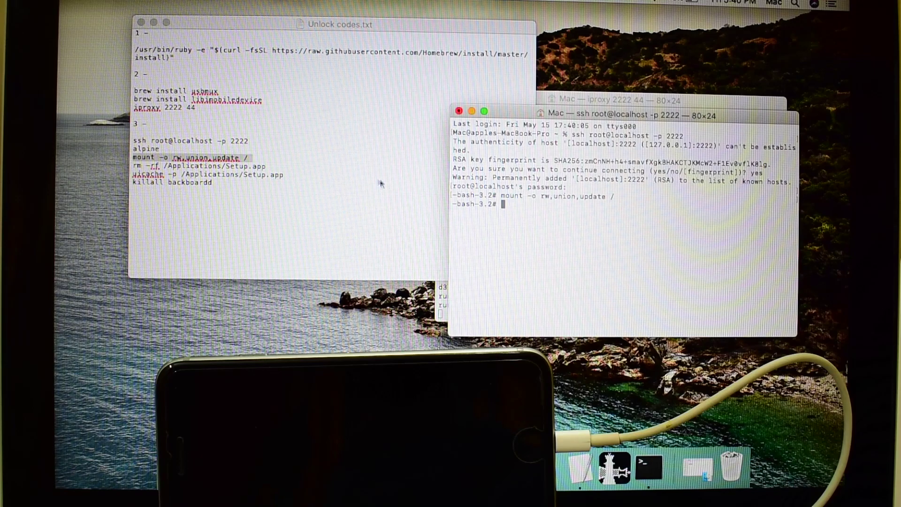
{"action": "left_click", "coordinate": [273, 162]}
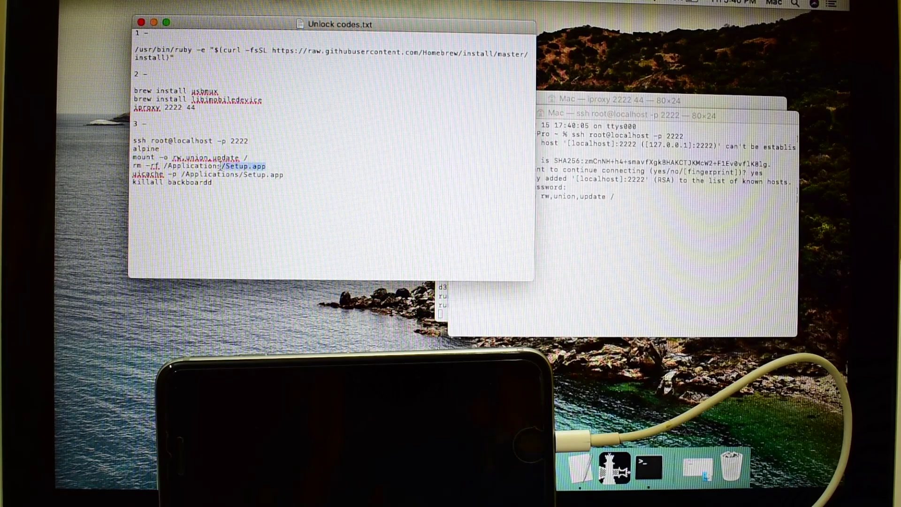
{"action": "left_click_drag", "start_coordinate": [222, 167], "coordinate": [126, 164]}
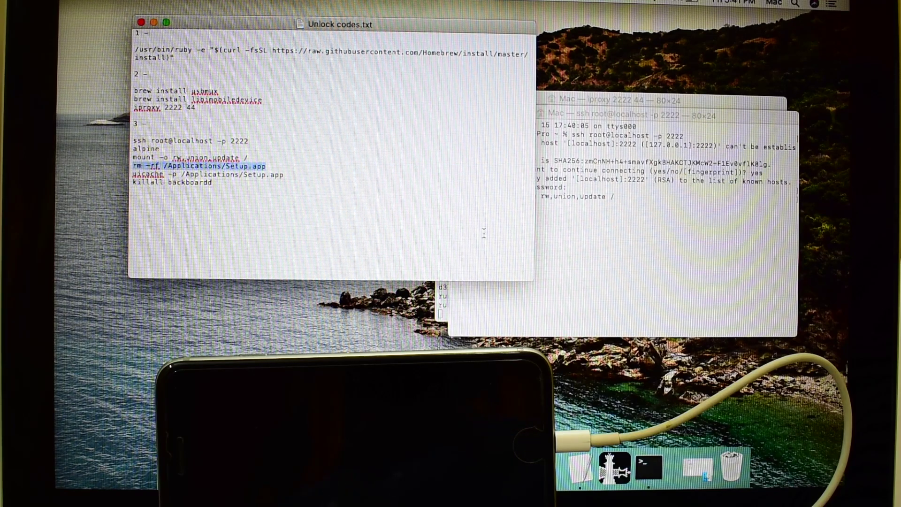
{"action": "left_click", "coordinate": [600, 253]}
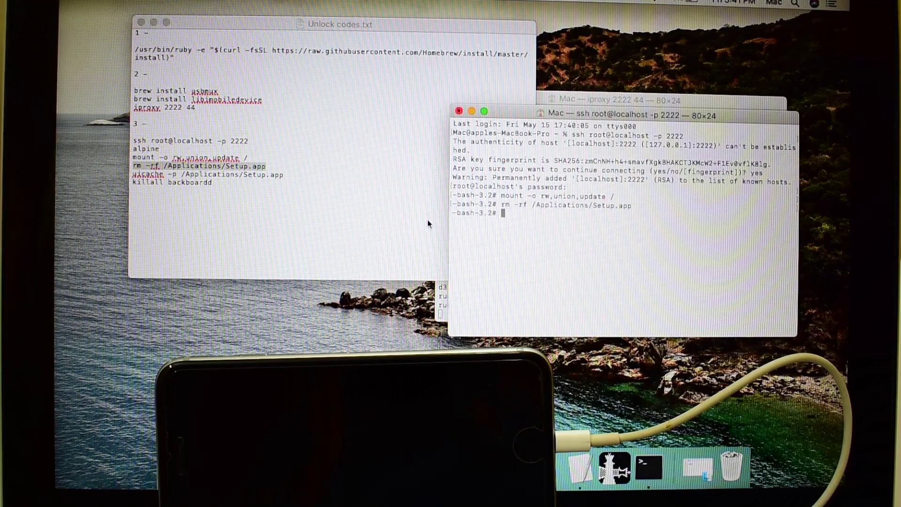
Bring over 'uicache -p /Applications/Setup.app' and 'killall backboardd' to the SSH session
{"action": "left_click", "coordinate": [260, 189]}
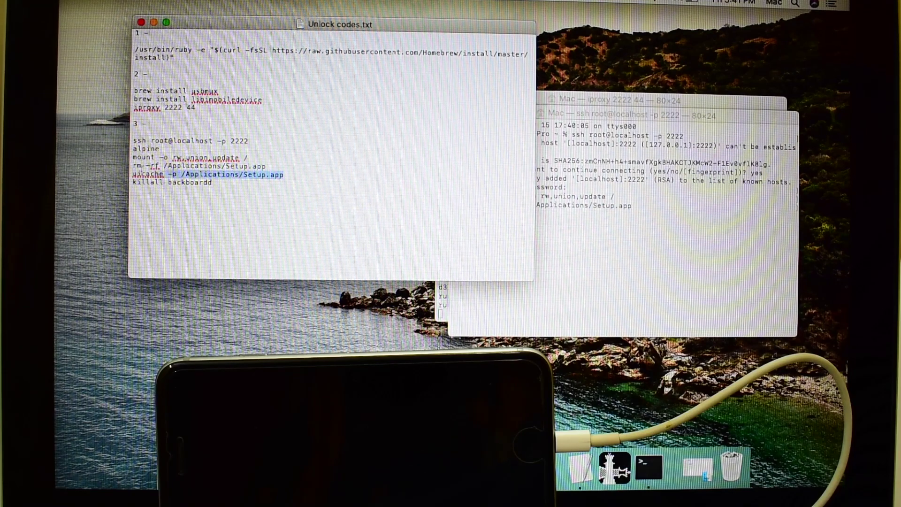
{"action": "left_click_drag", "start_coordinate": [125, 176], "coordinate": [120, 168]}
{"action": "left_click", "coordinate": [597, 241]}
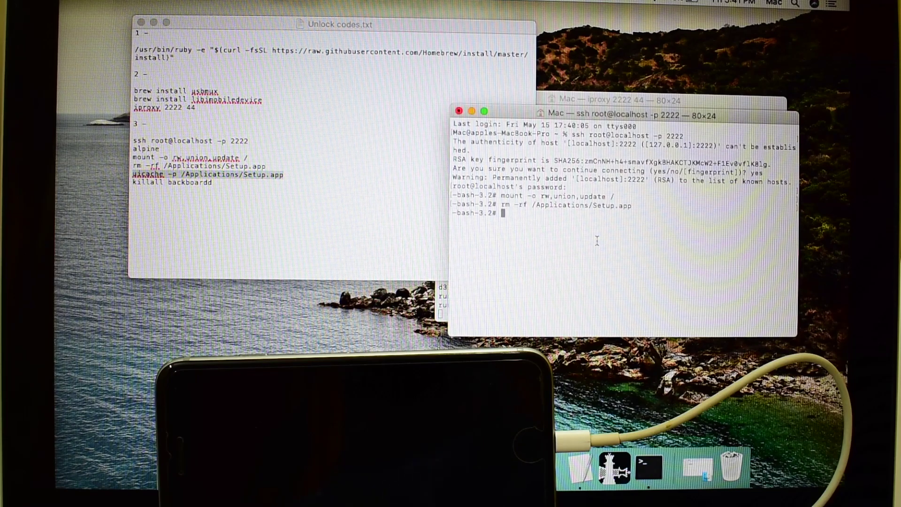
{"action": "left_click", "coordinate": [284, 163]}
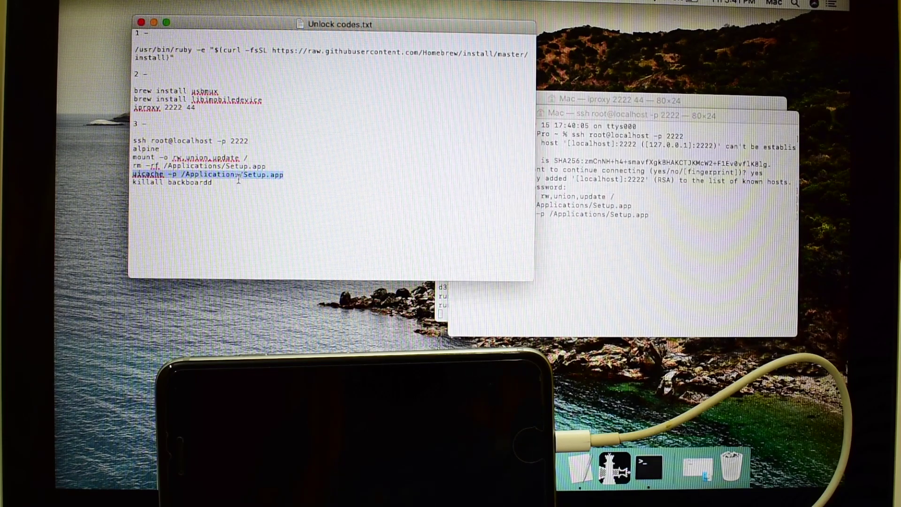
{"action": "left_click_drag", "start_coordinate": [197, 181], "coordinate": [107, 173]}
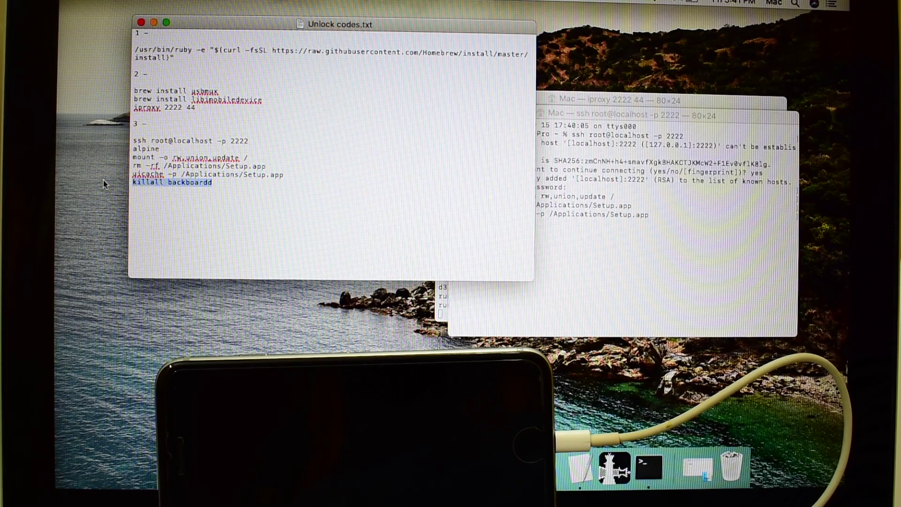
{"action": "left_click", "coordinate": [615, 242]}
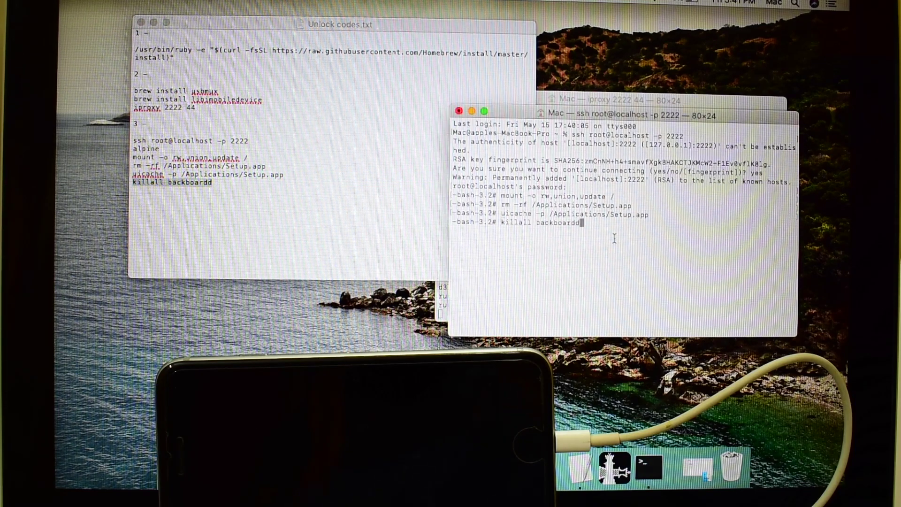